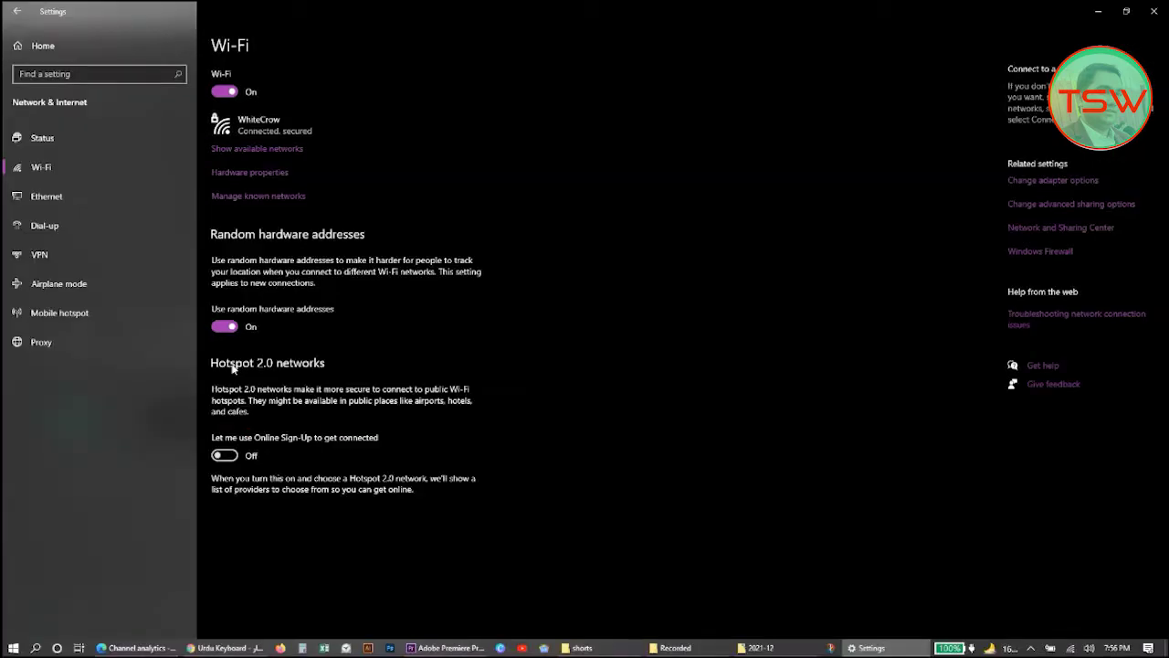
# Leave the Wi-Fi settings and return to the Settings home page.
pyautogui.scroll(1, 191, 35)
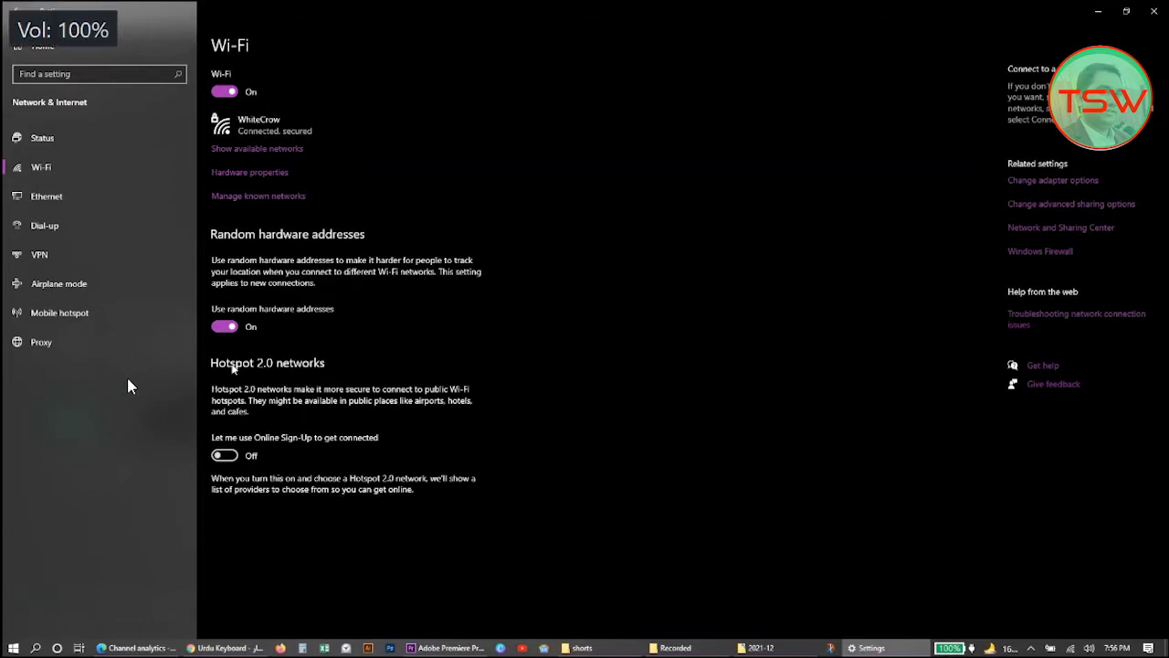
pyautogui.press('space')
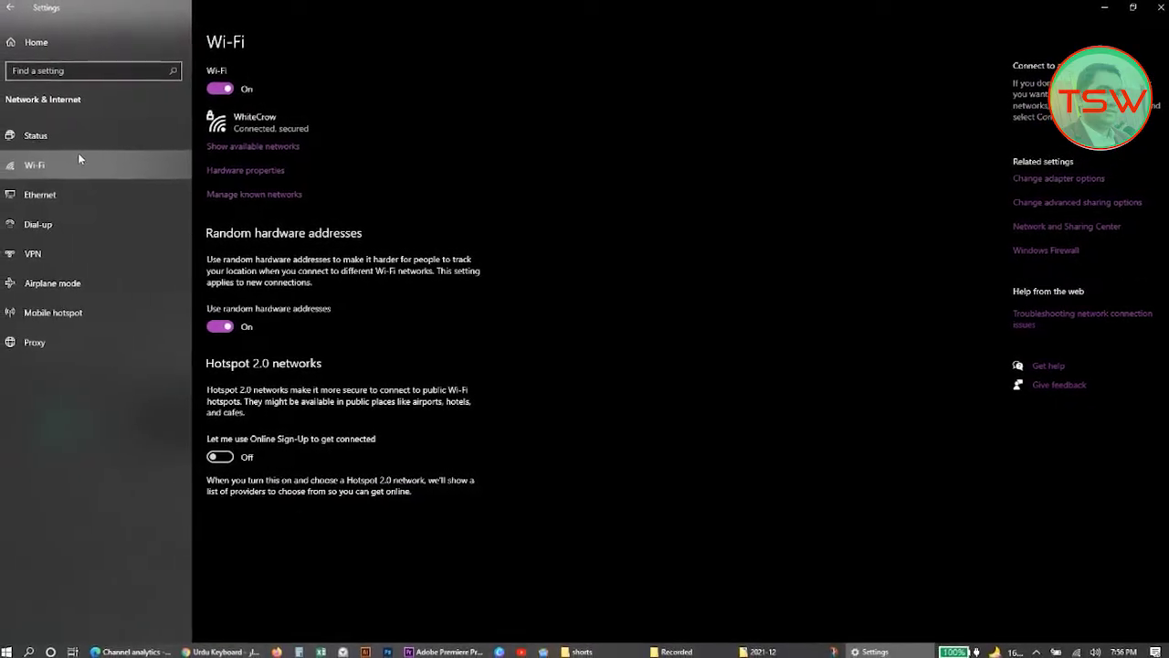
pyautogui.click(13, 12)
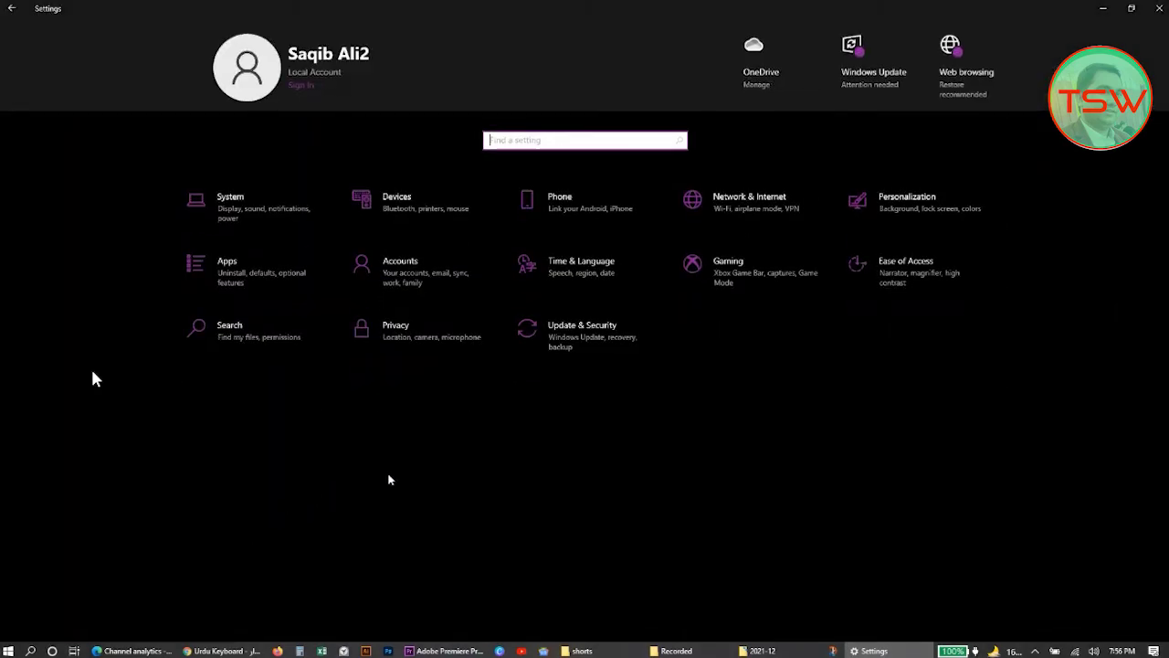
# Search Windows for "cortana" and open the Cortana app.
pyautogui.press('super')
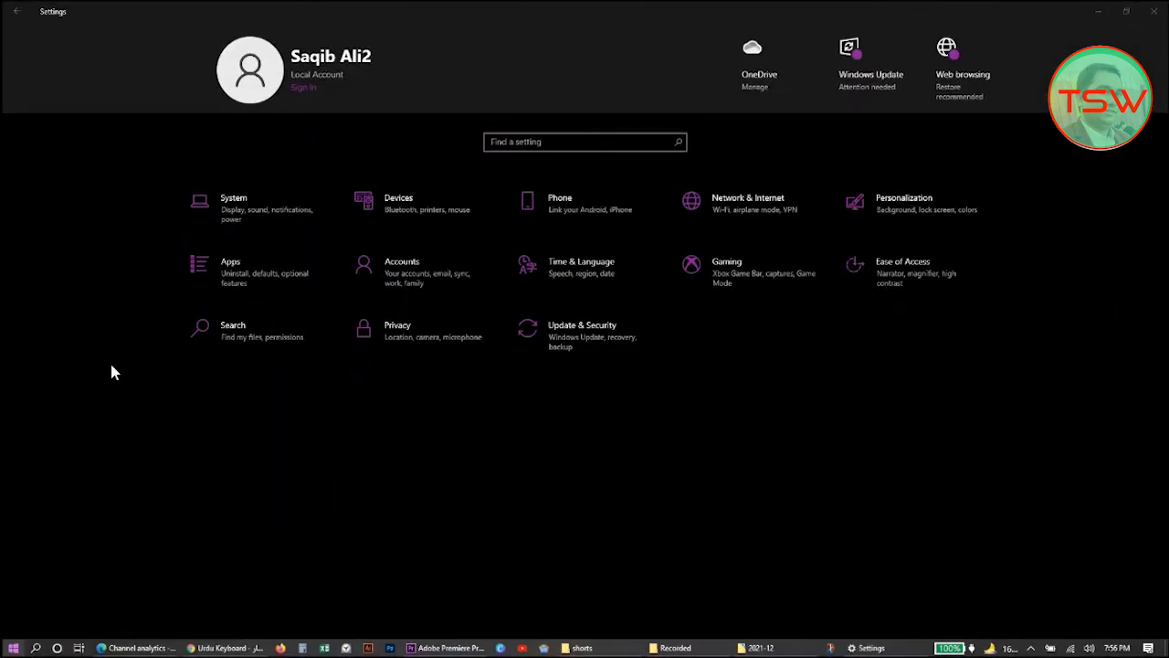
pyautogui.write('cor')
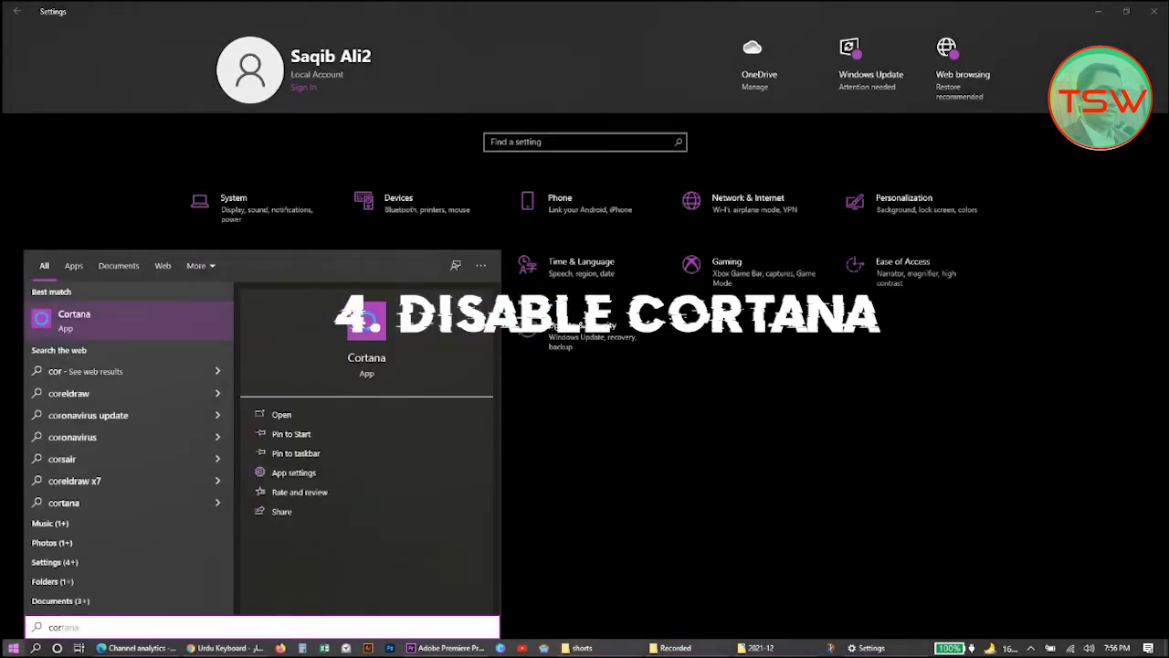
pyautogui.write('tana')
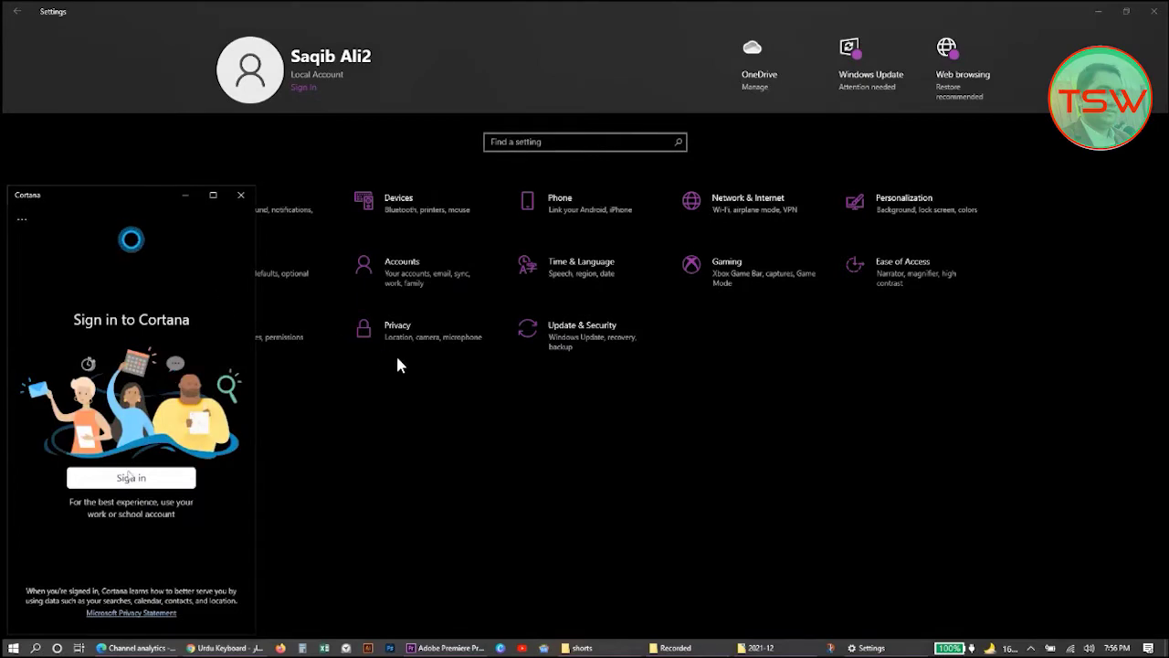
# Start the Cortana sign-in, decline its access to personal information and sign out, and close the Cortana window.
pyautogui.click(131, 478)
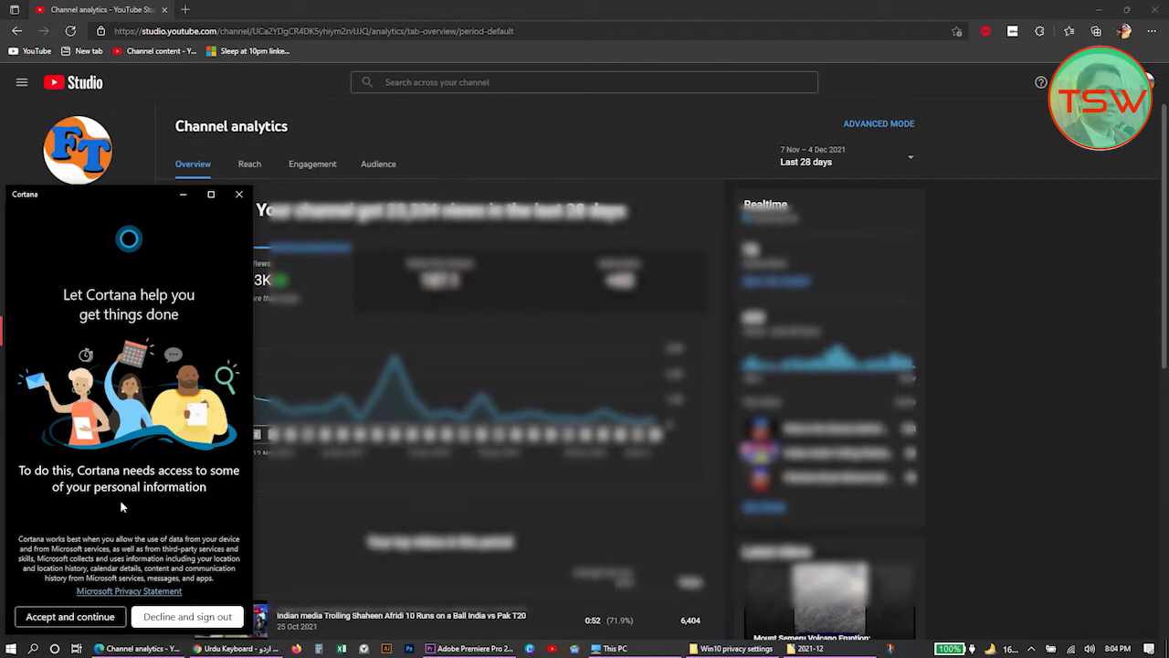
pyautogui.click(161, 615)
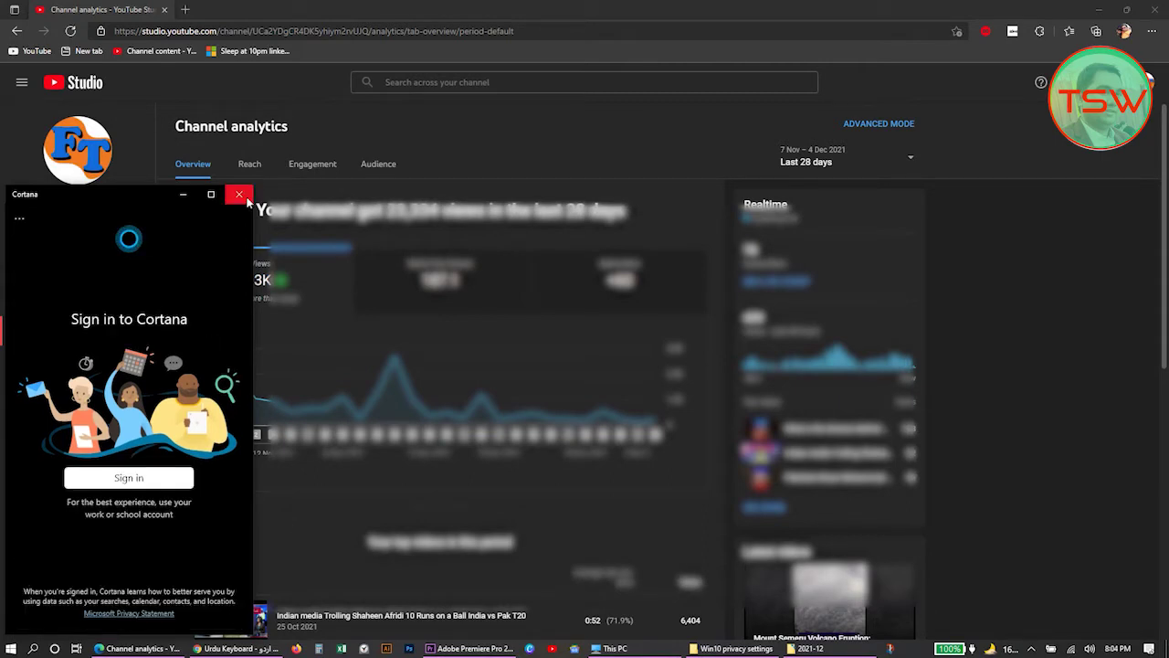
pyautogui.click(238, 193)
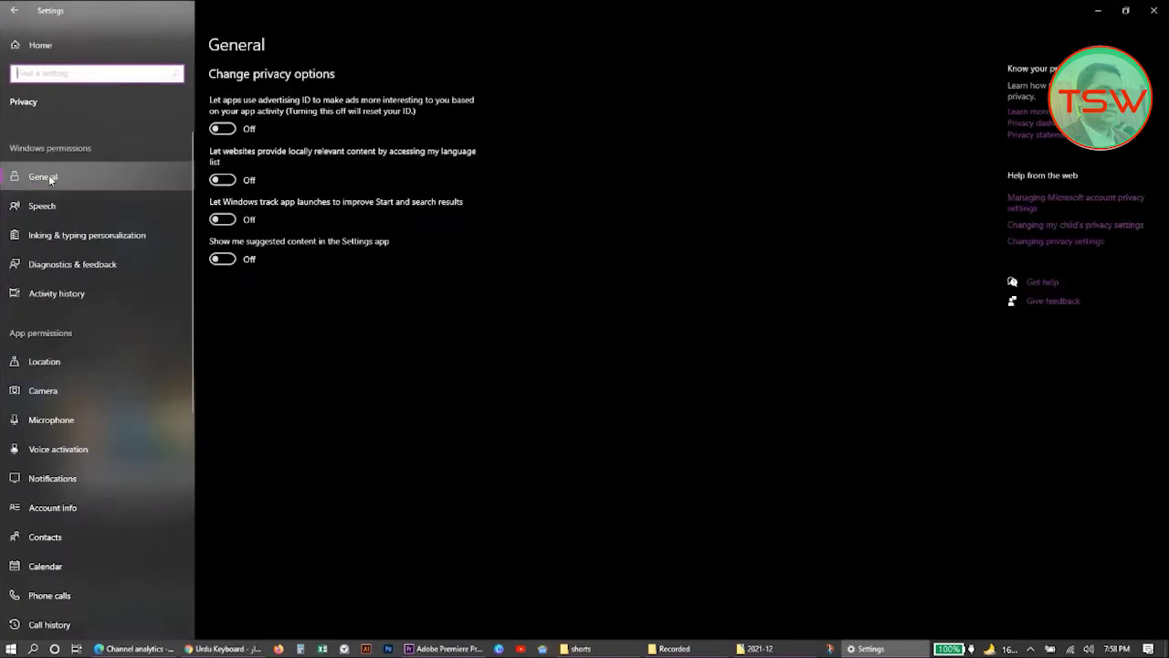
# Open the General privacy options and check that apps may not use the advertising ID.
pyautogui.click(48, 174)
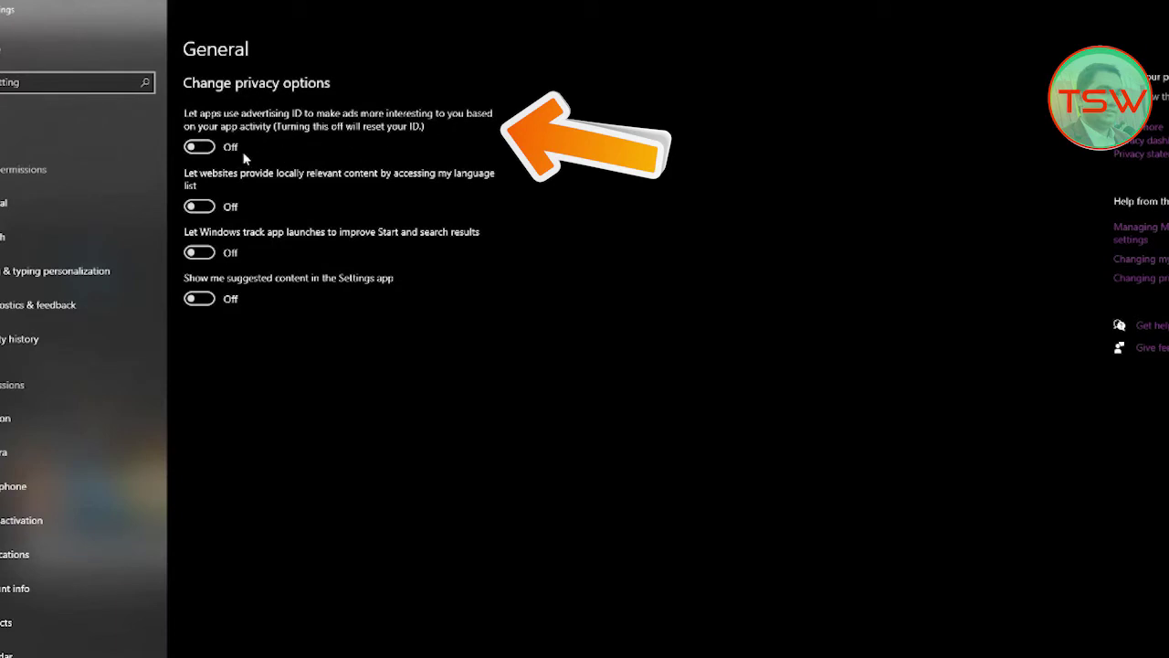
pyautogui.click(200, 152)
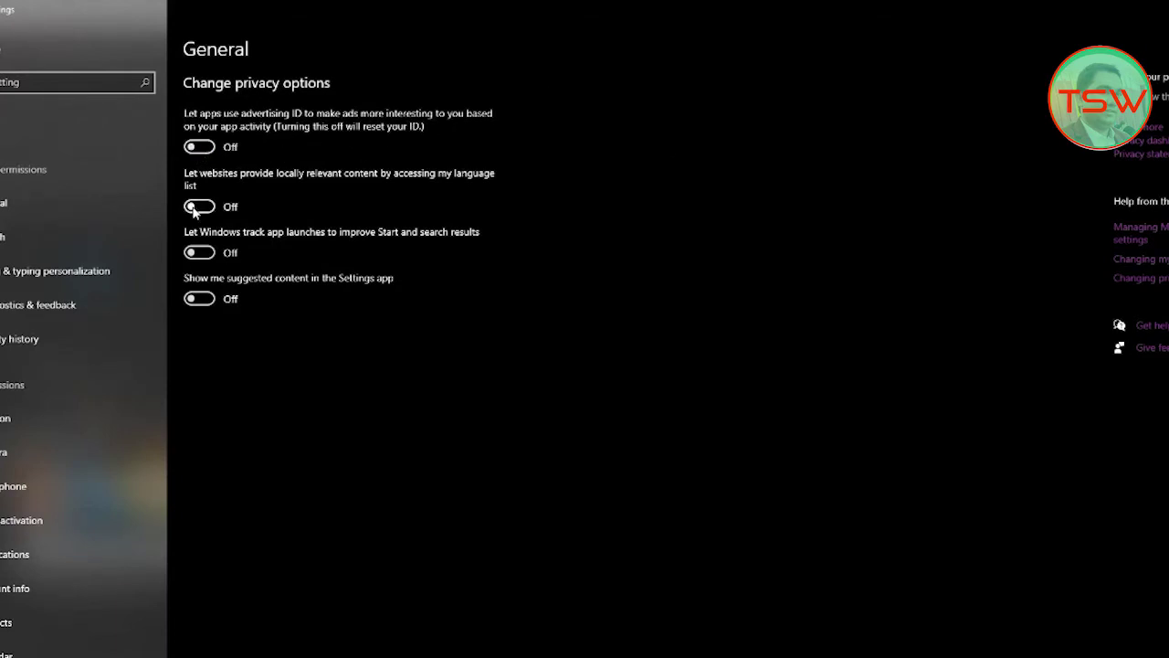
# Open the Location privacy settings and turn off location access for this device.
pyautogui.click(5, 419)
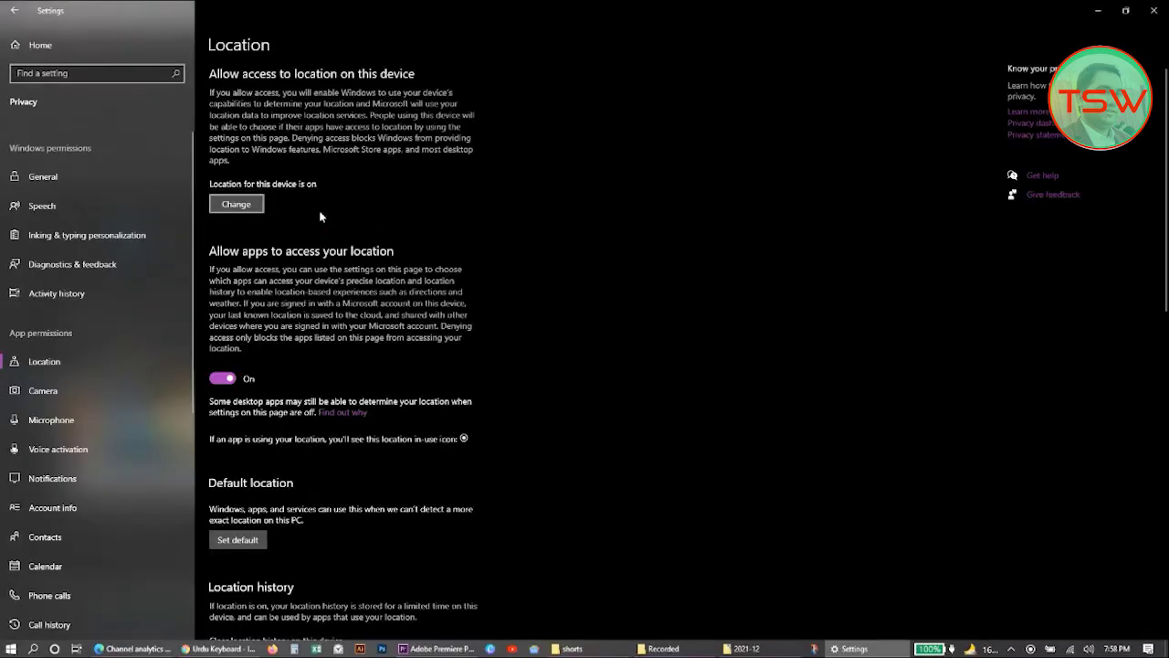
pyautogui.click(216, 202)
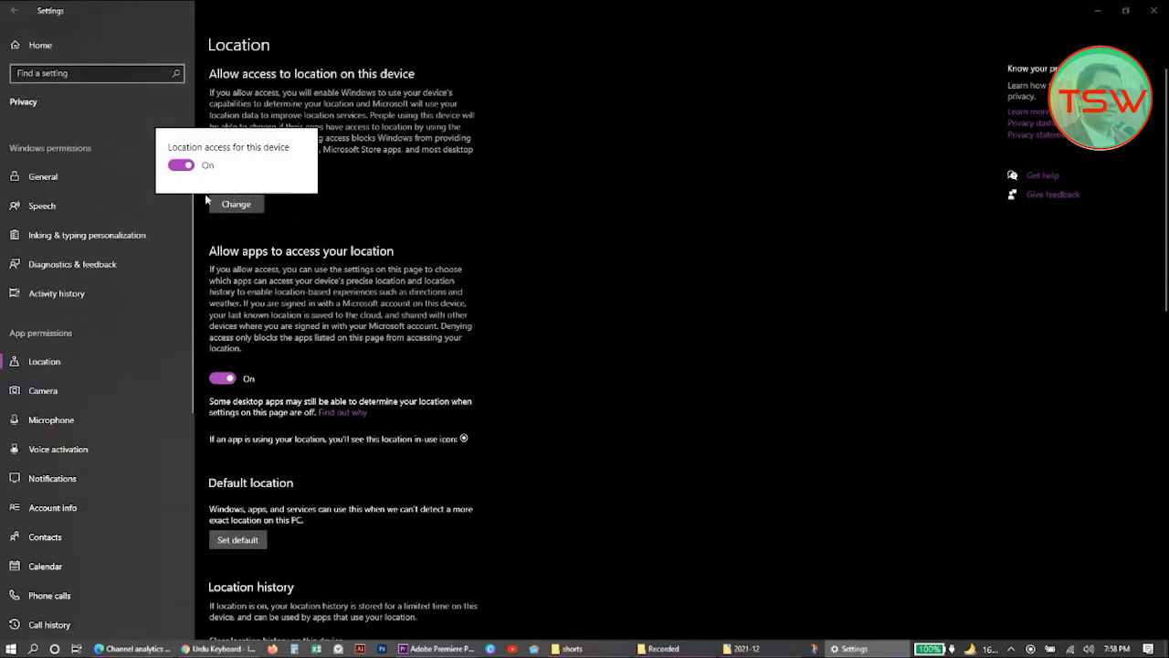
pyautogui.click(182, 166)
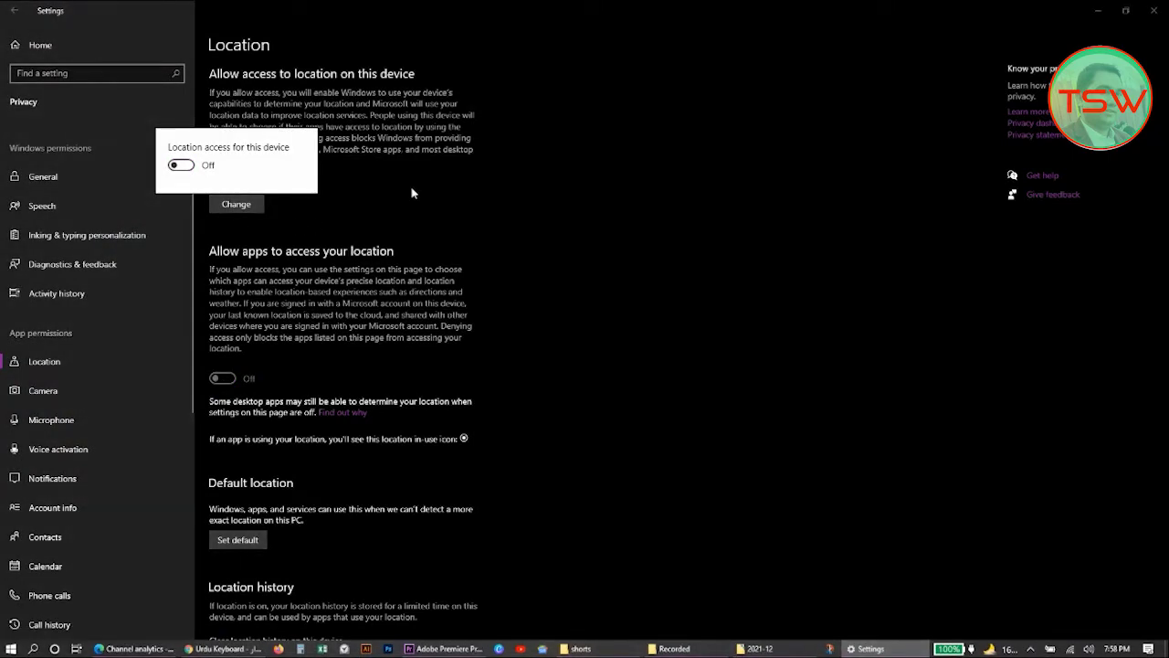
pyautogui.click(411, 194)
# Clear the location history on this device and review which apps can access the precise location.
pyautogui.scroll(-3, 277, 297)
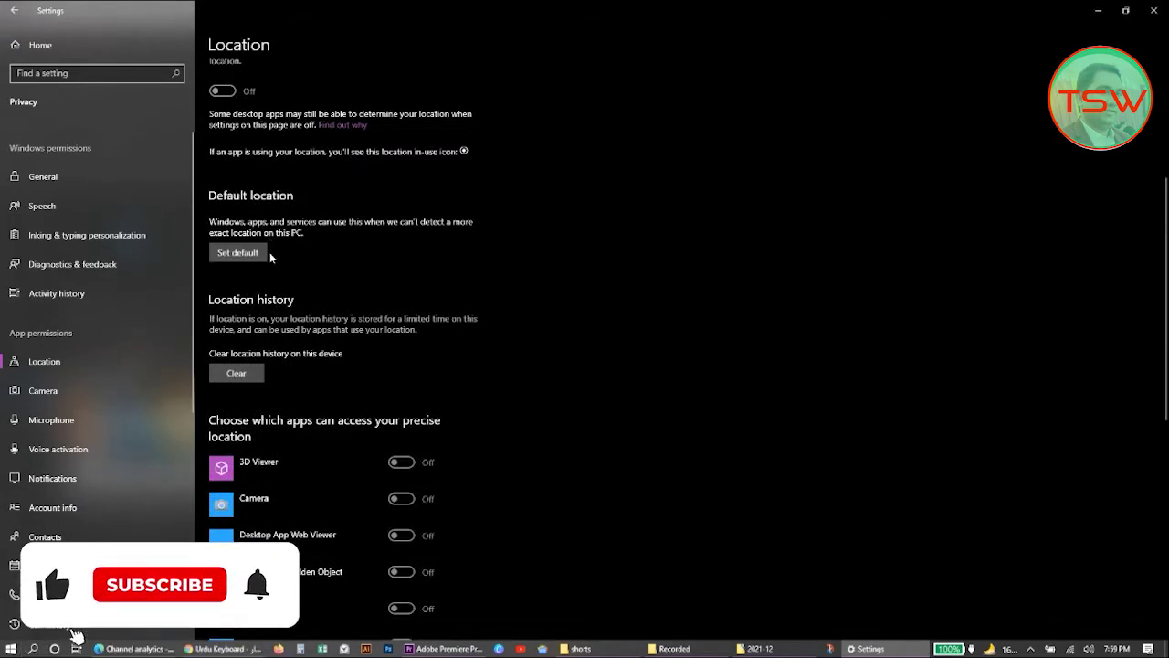
pyautogui.scroll(-1, 235, 238)
pyautogui.click(243, 278)
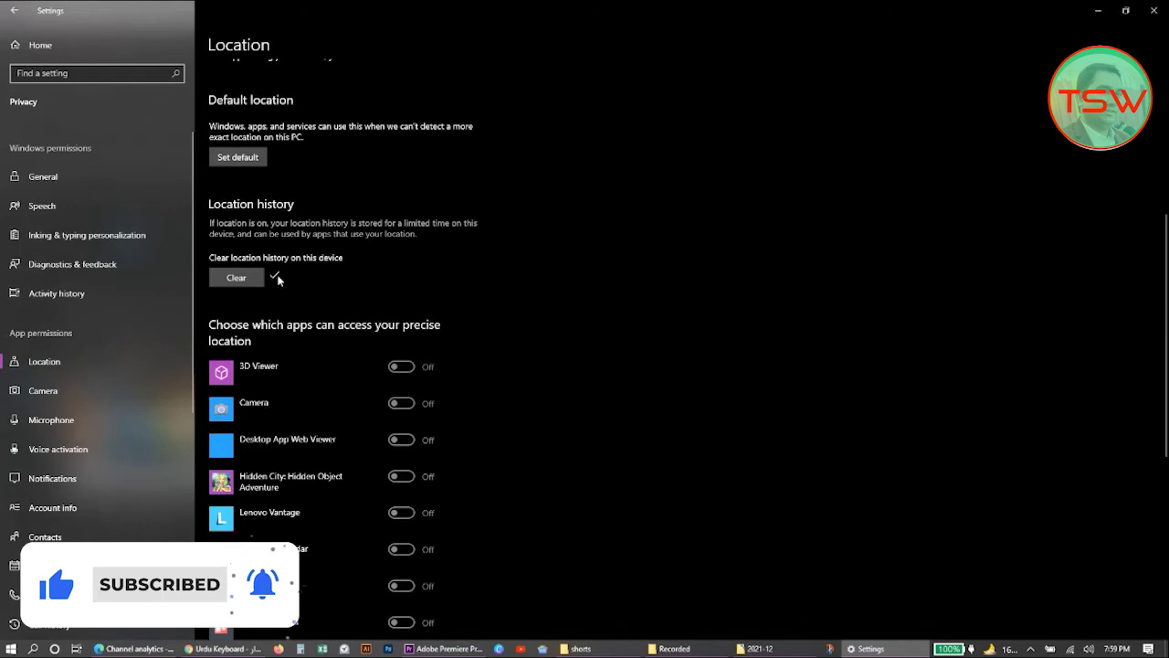
pyautogui.scroll(-3, 381, 282)
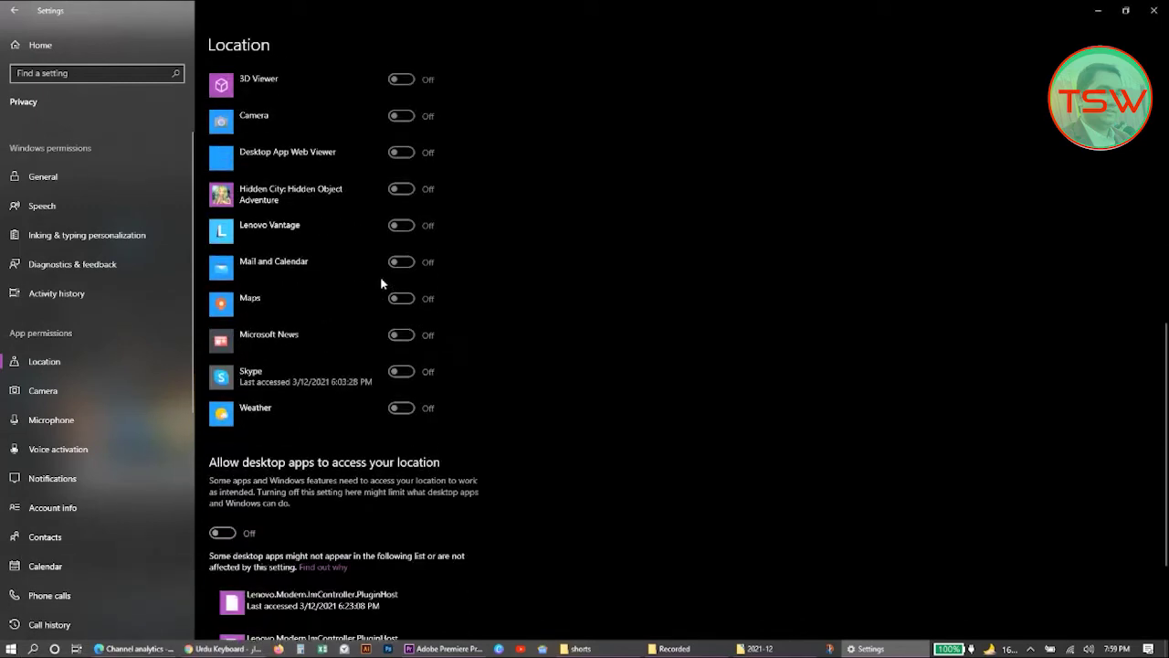
pyautogui.scroll(1, 382, 283)
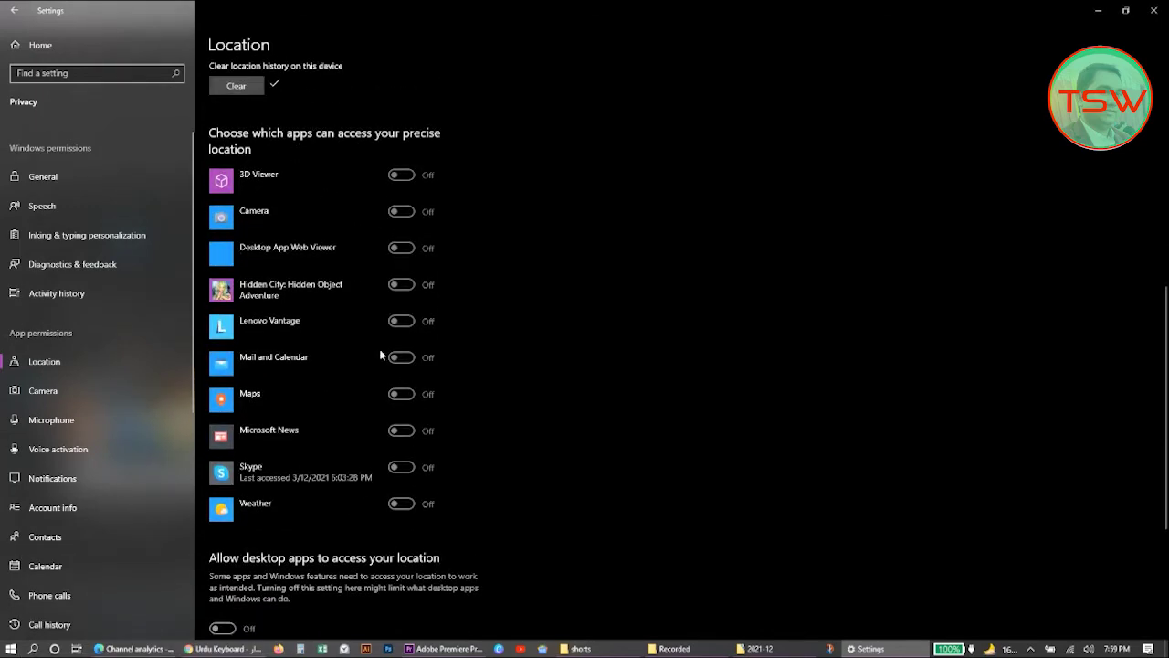
# Open the Camera privacy settings and check device-wide camera access and the individual permissions of Microsoft Store apps.
pyautogui.click(110, 394)
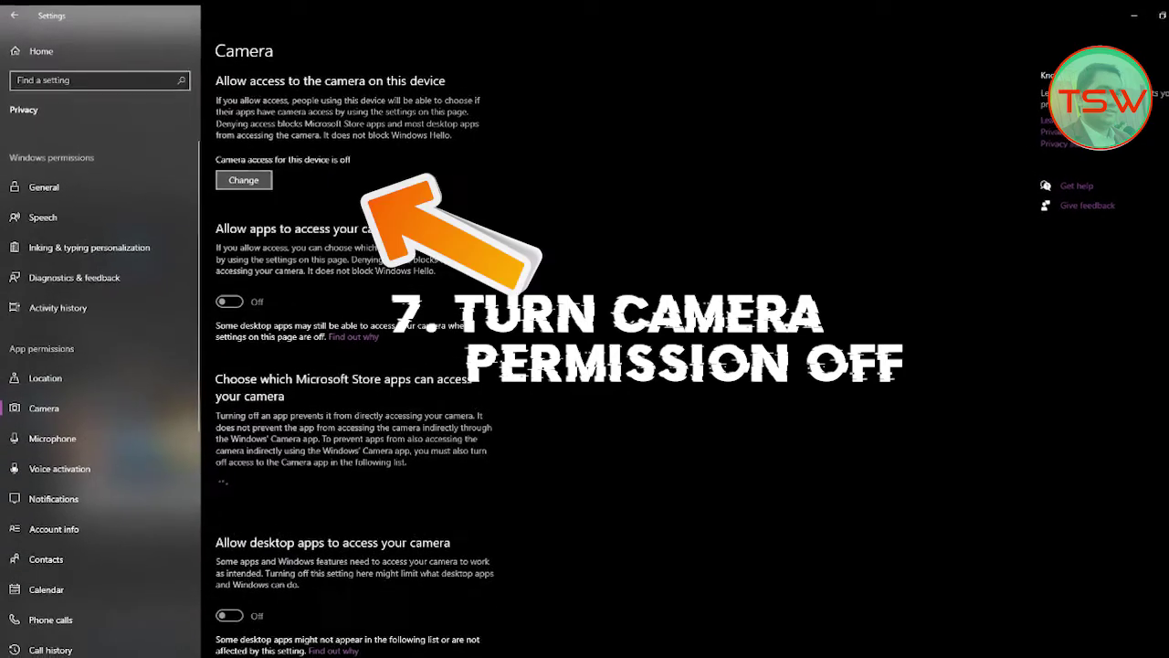
pyautogui.click(292, 210)
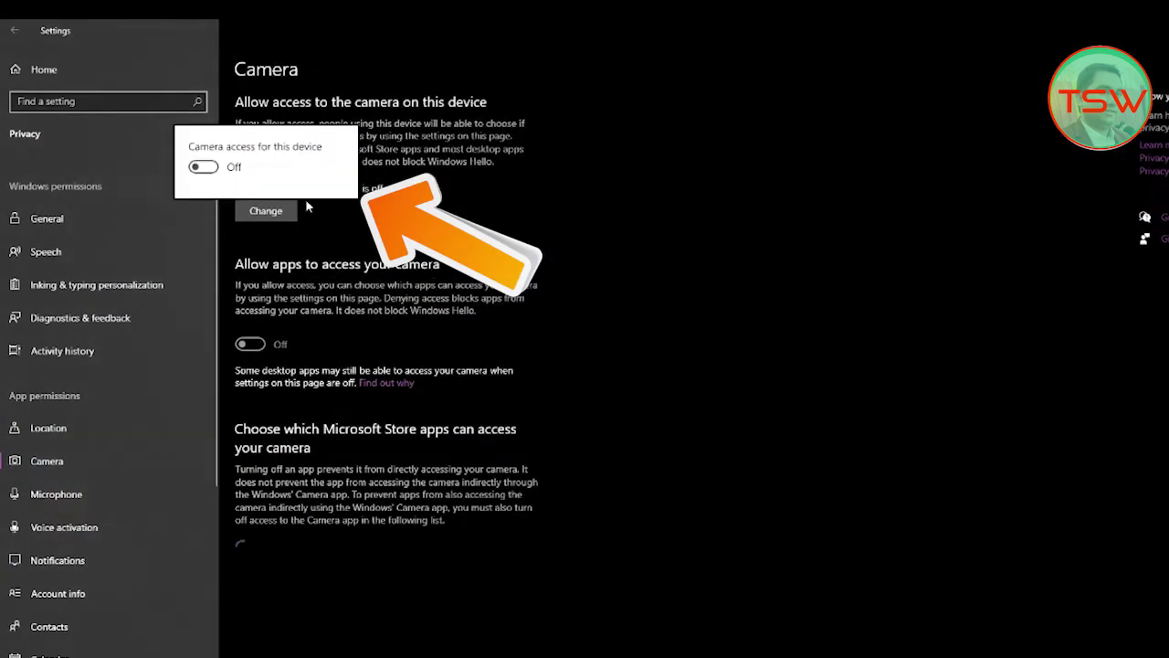
pyautogui.click(204, 170)
pyautogui.click(449, 192)
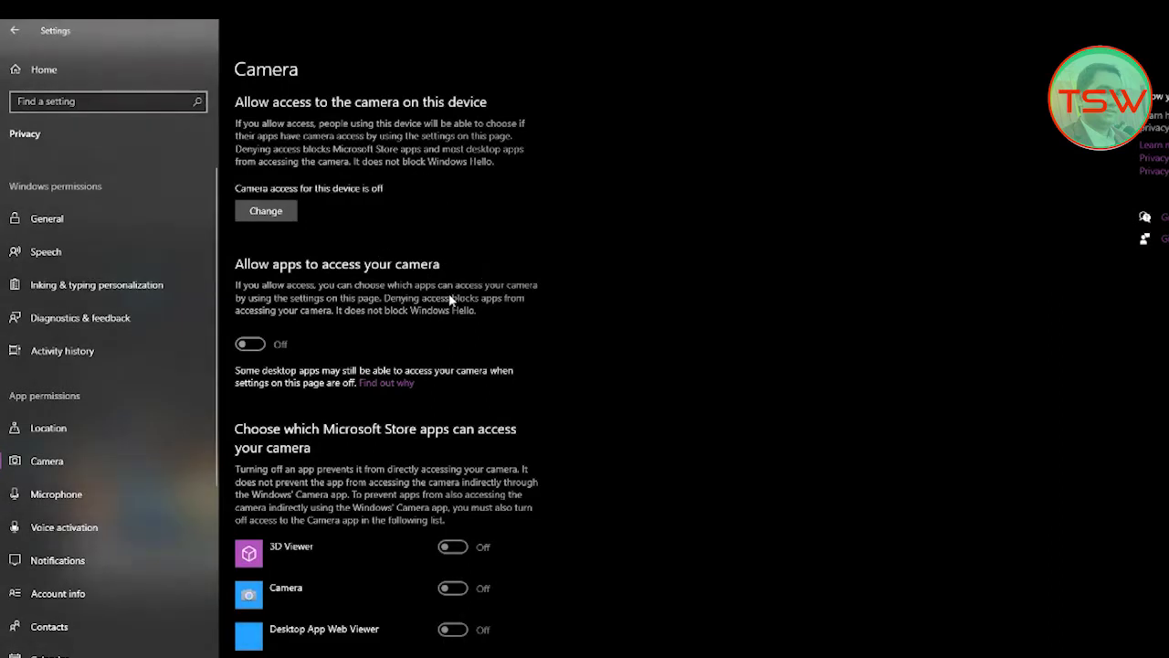
pyautogui.scroll(-4, 443, 214)
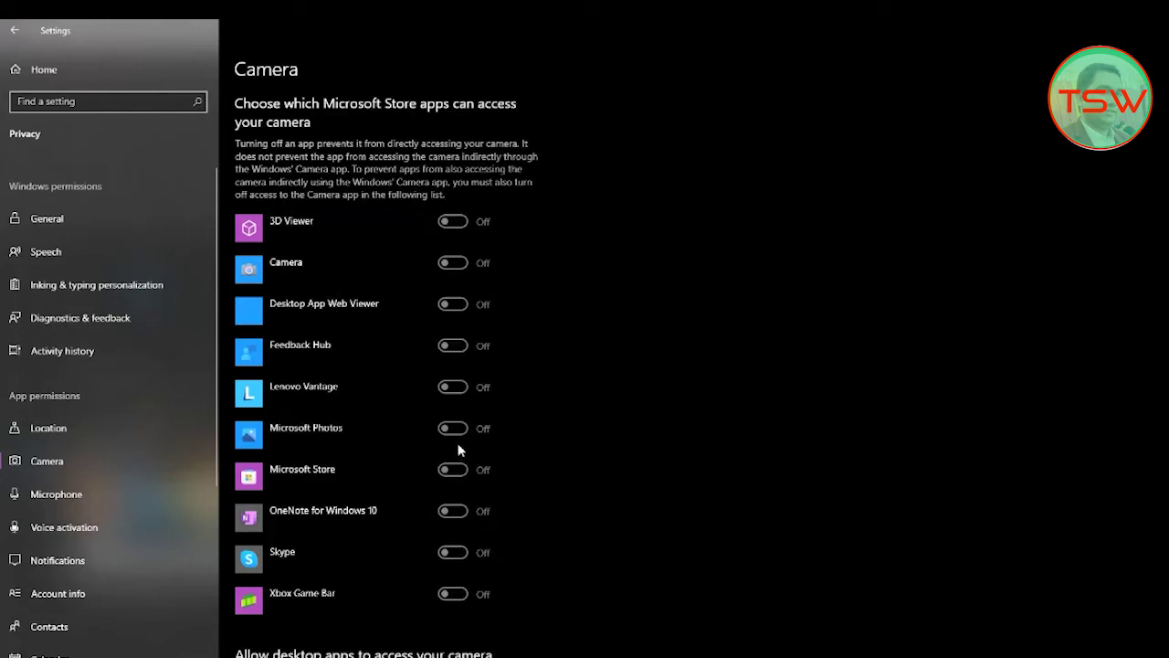
pyautogui.scroll(4, 459, 449)
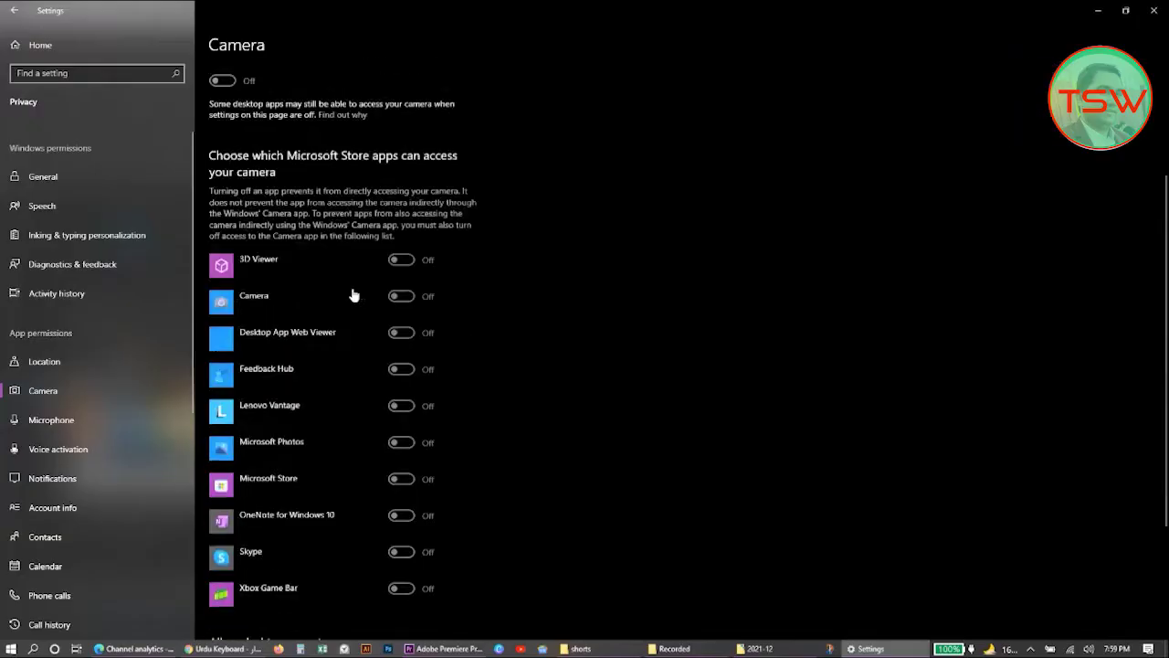
pyautogui.scroll(-1, 354, 292)
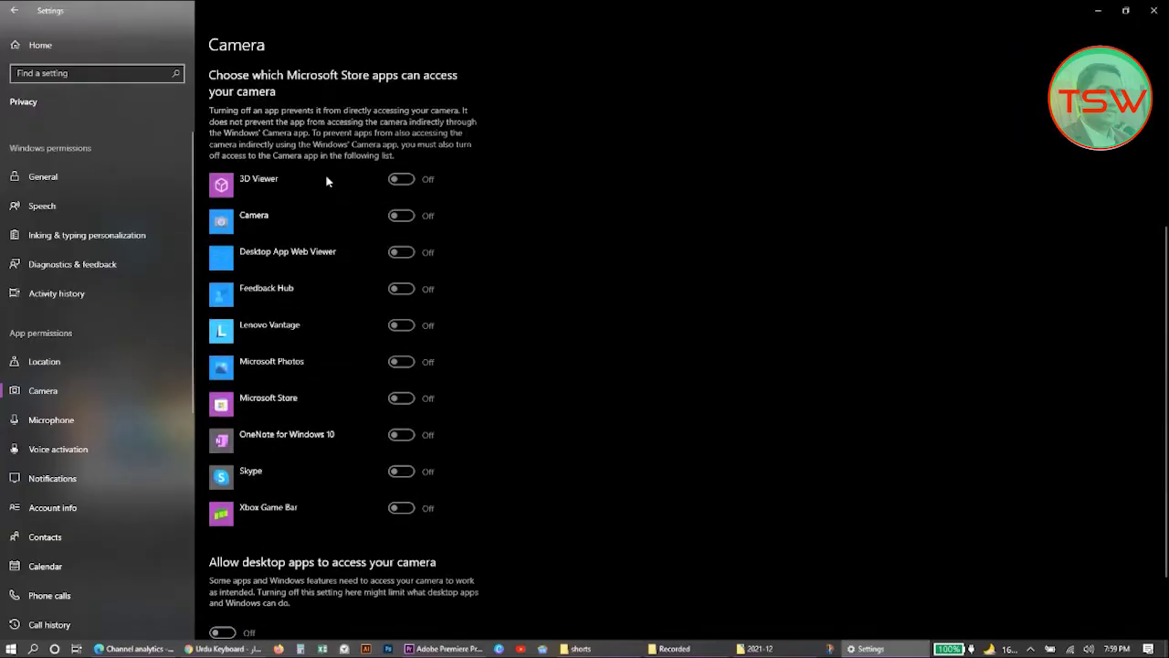
pyautogui.scroll(-1, 396, 217)
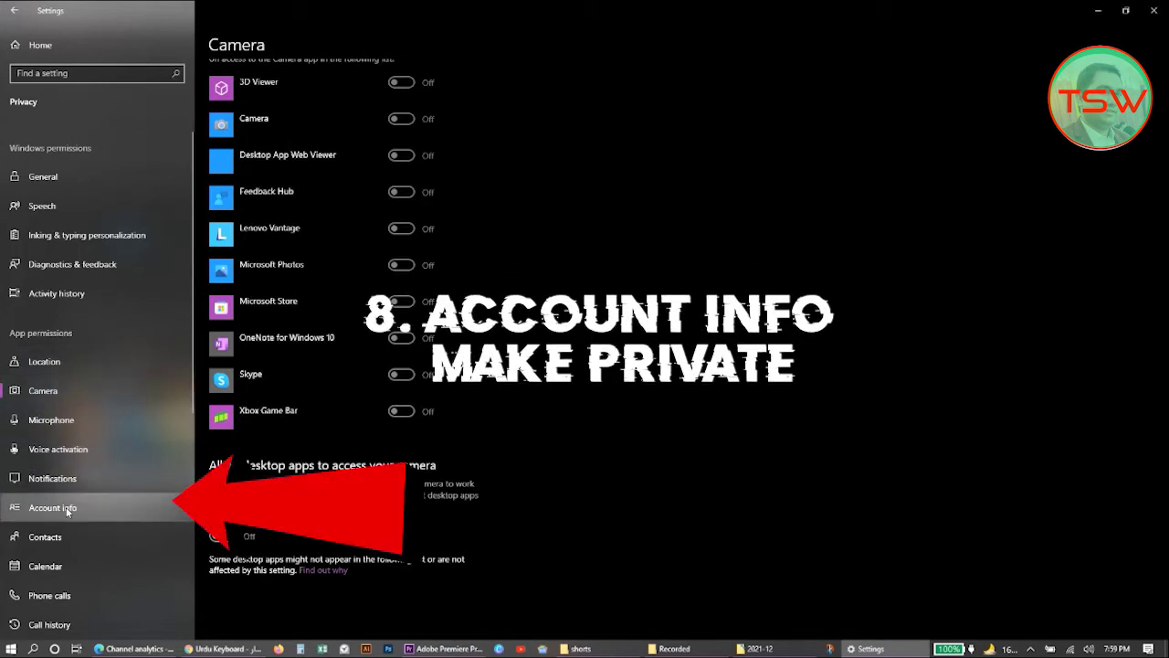
# Open the Account info privacy settings and switch account info access for this device on and back to off.
pyautogui.click(139, 512)
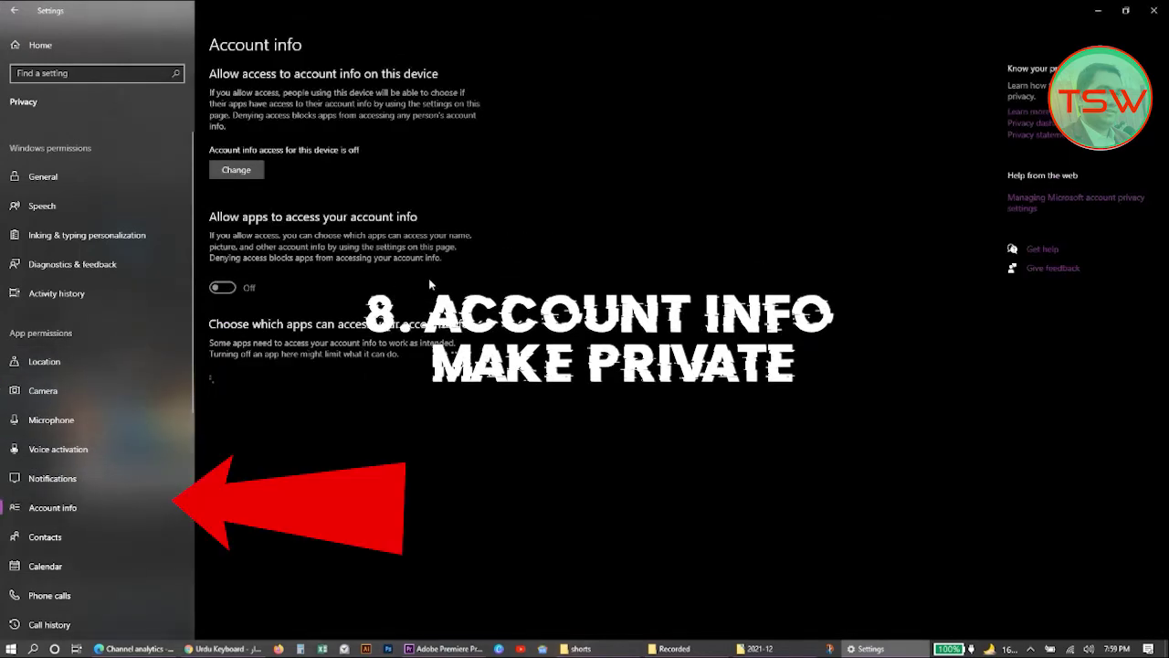
pyautogui.click(249, 170)
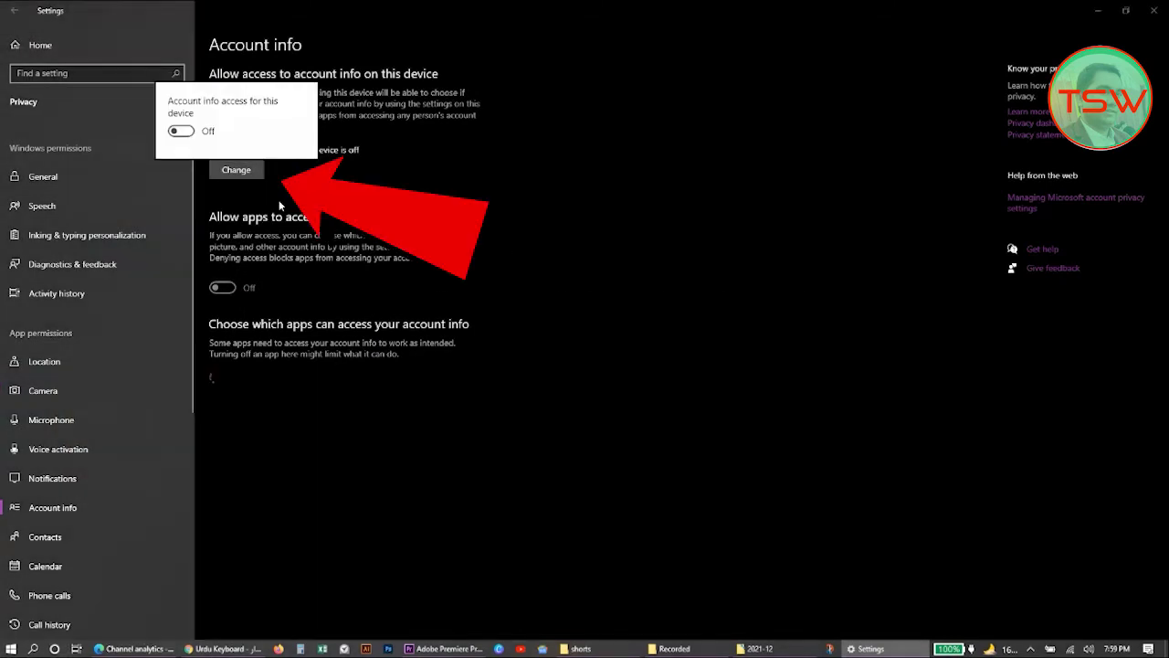
pyautogui.click(181, 131)
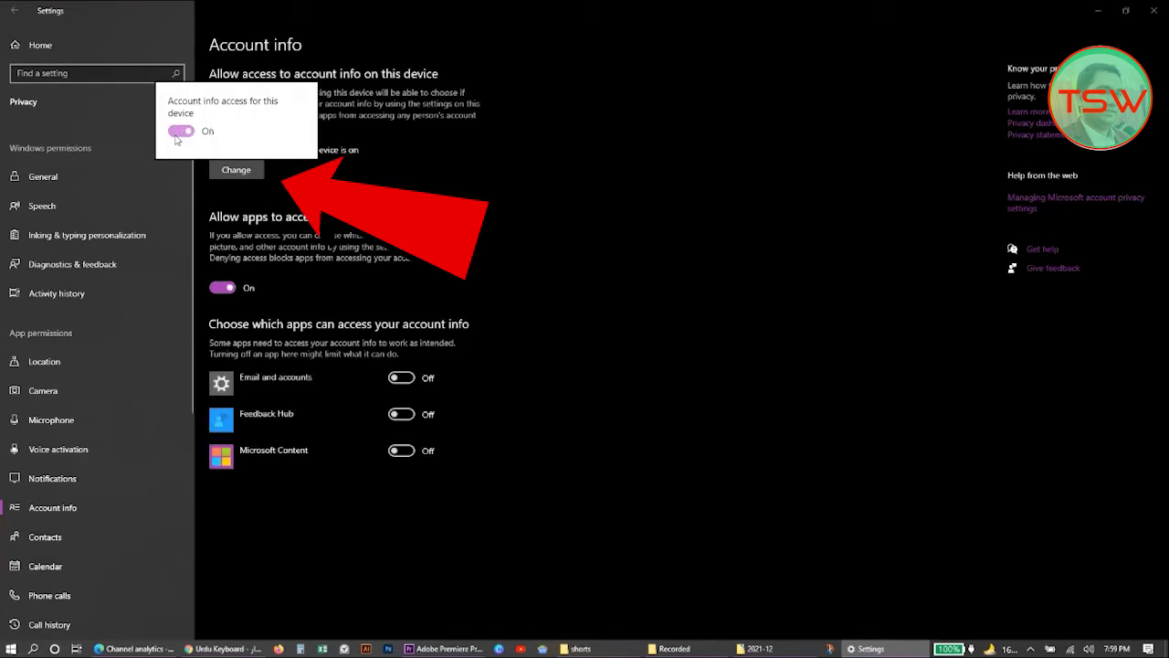
pyautogui.click(178, 137)
pyautogui.click(451, 174)
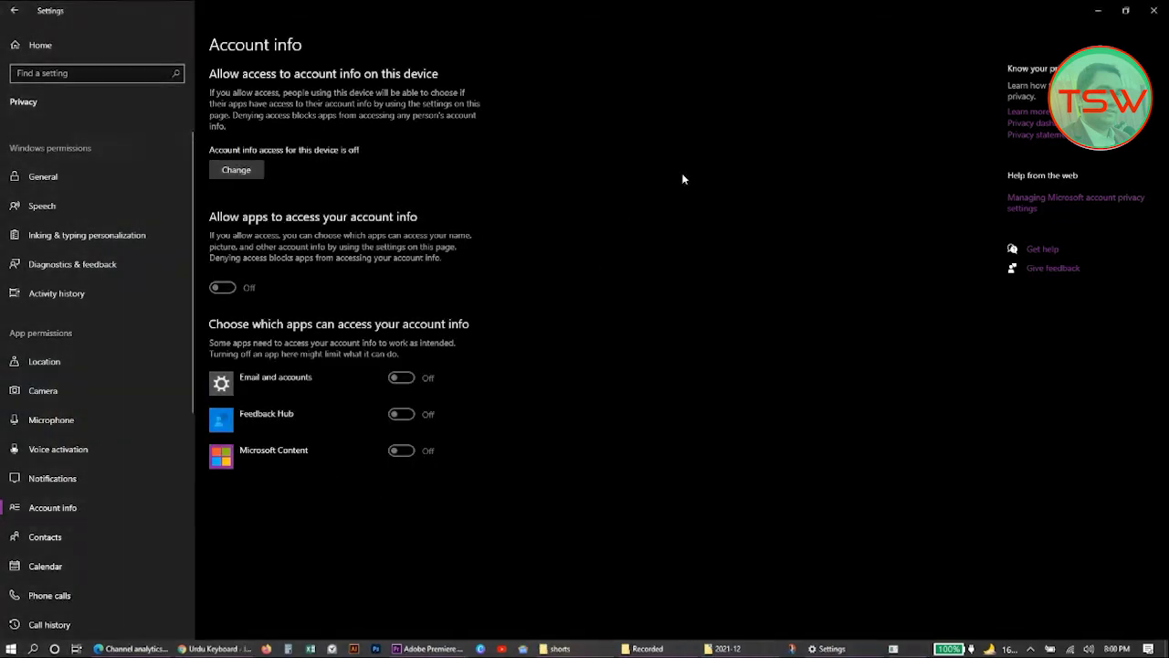
# Review the remaining app permission categories and open the Diagnostics & feedback privacy settings.
pyautogui.scroll(-3, 88, 527)
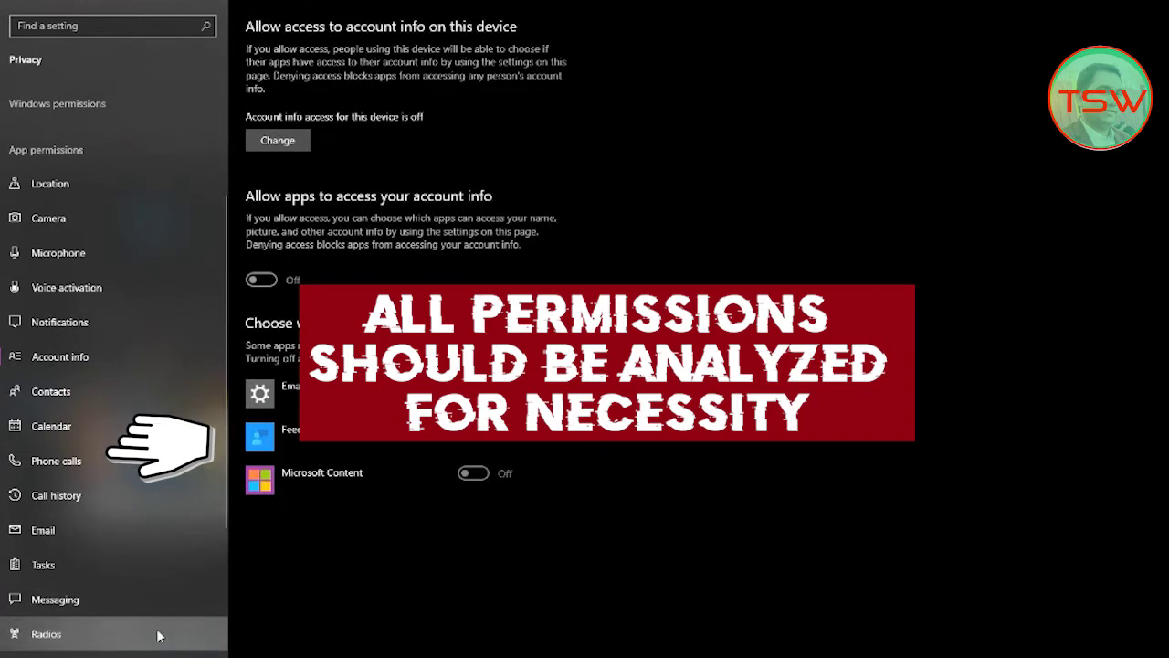
pyautogui.scroll(4, 155, 548)
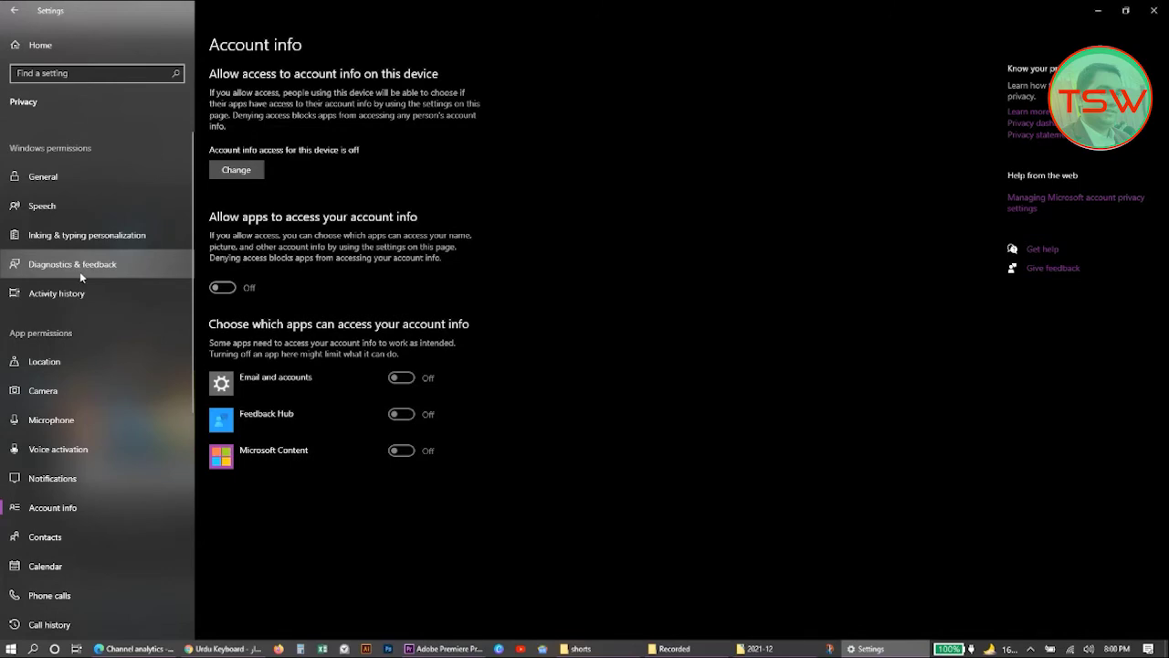
pyautogui.click(80, 272)
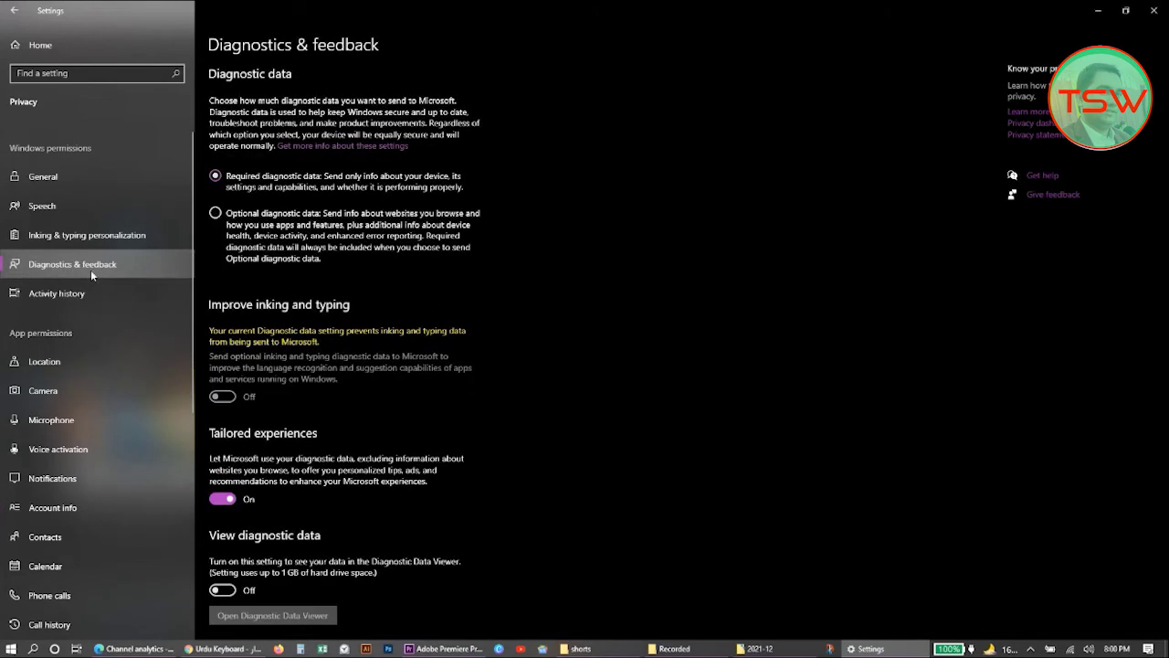